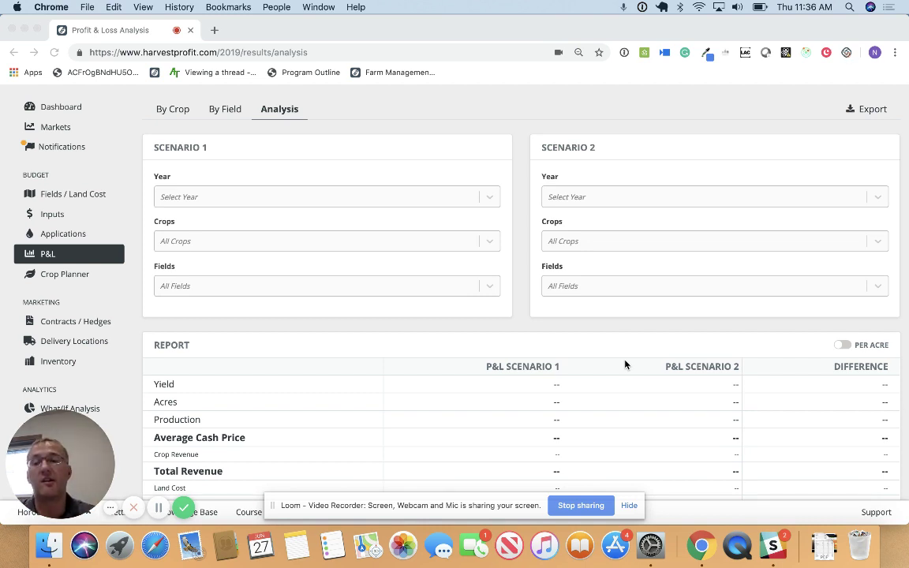
# Open the P&L section and go to its Analysis view.
pyautogui.click(86, 253)
pyautogui.click(84, 254)
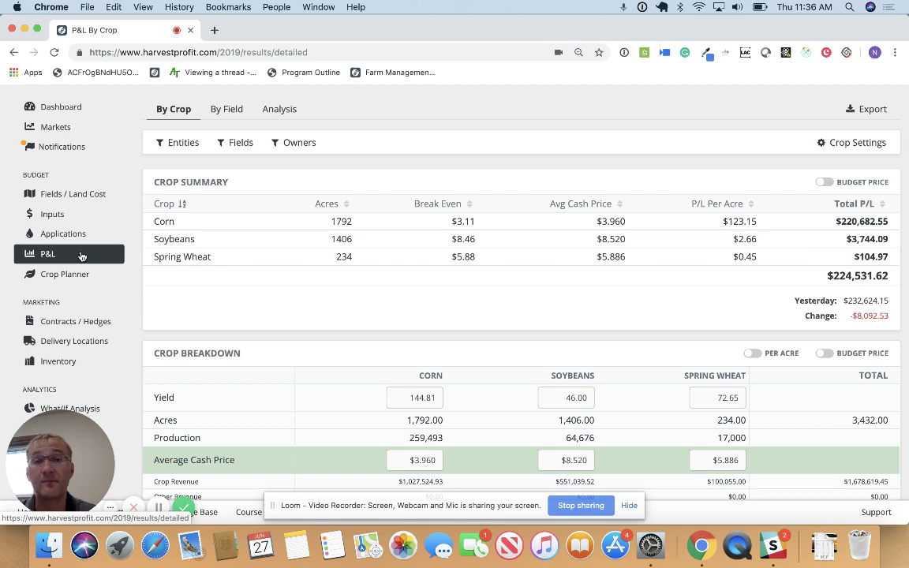
pyautogui.click(282, 114)
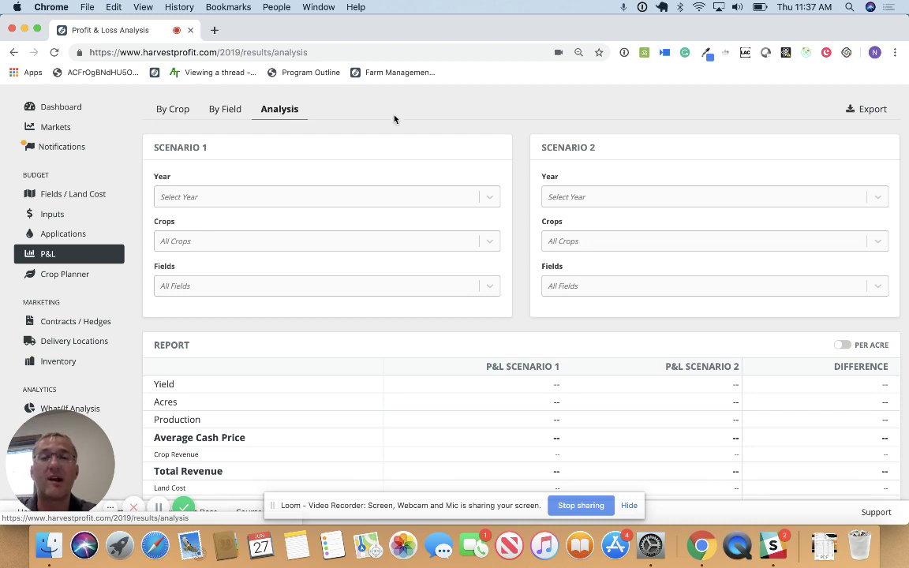
# Set the year to 2018 for Scenario 1 and 2019 for Scenario 2.
pyautogui.click(493, 199)
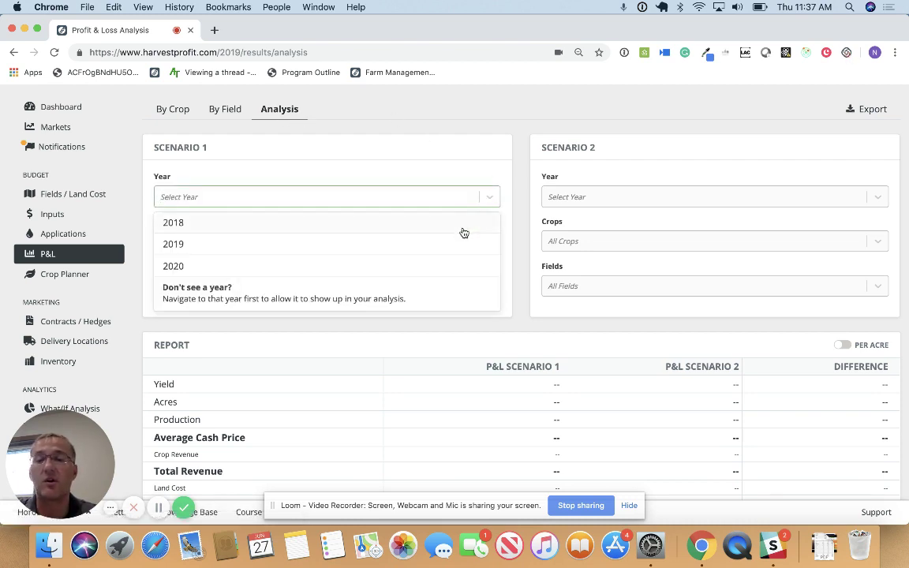
pyautogui.click(463, 228)
pyautogui.click(745, 200)
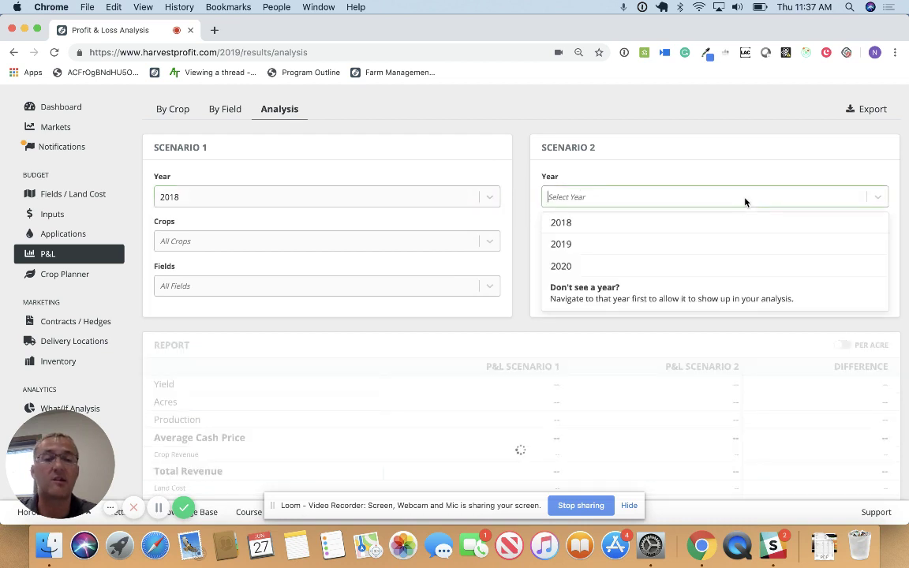
pyautogui.click(703, 247)
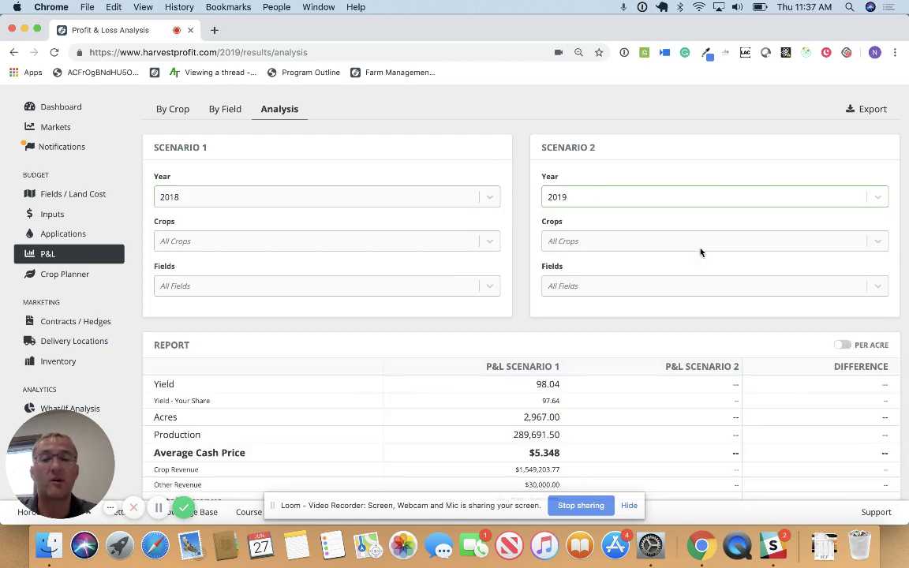
# Limit the crops to Soybeans in both Scenario 1 and Scenario 2.
pyautogui.click(404, 246)
pyautogui.click(395, 268)
pyautogui.click(629, 242)
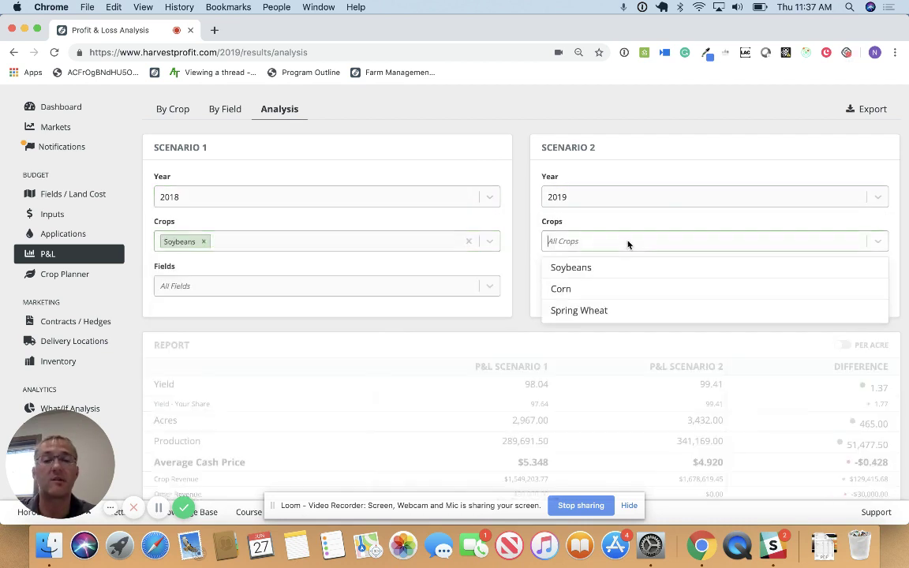
pyautogui.click(615, 267)
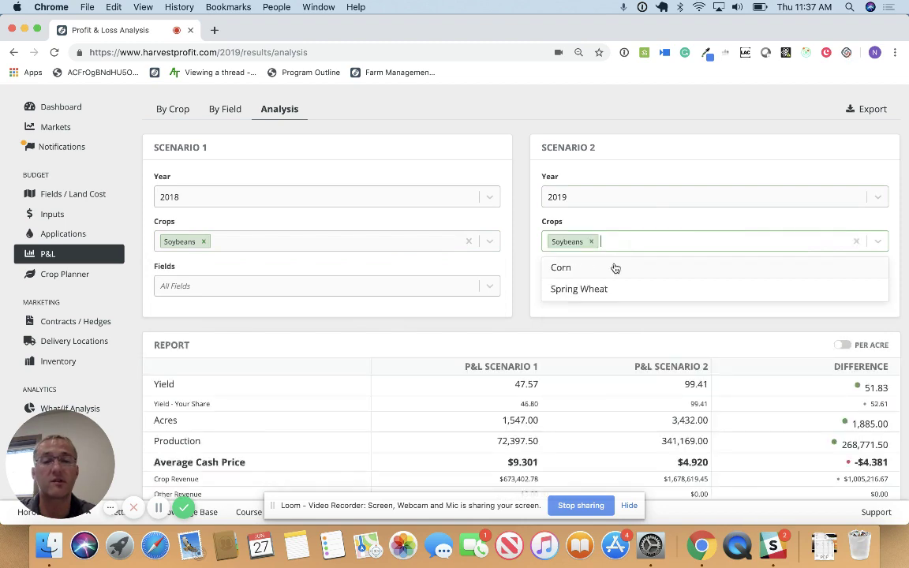
pyautogui.click(613, 332)
# Highlight the Total Profit/Loss figures of both scenarios in the report to compare them.
pyautogui.scroll(-8, 613, 332)
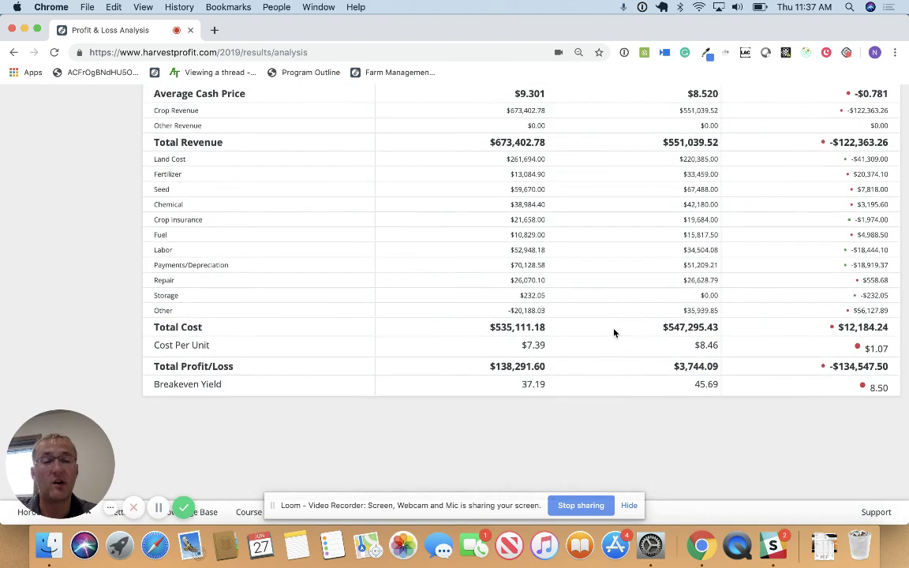
pyautogui.scroll(1, 615, 333)
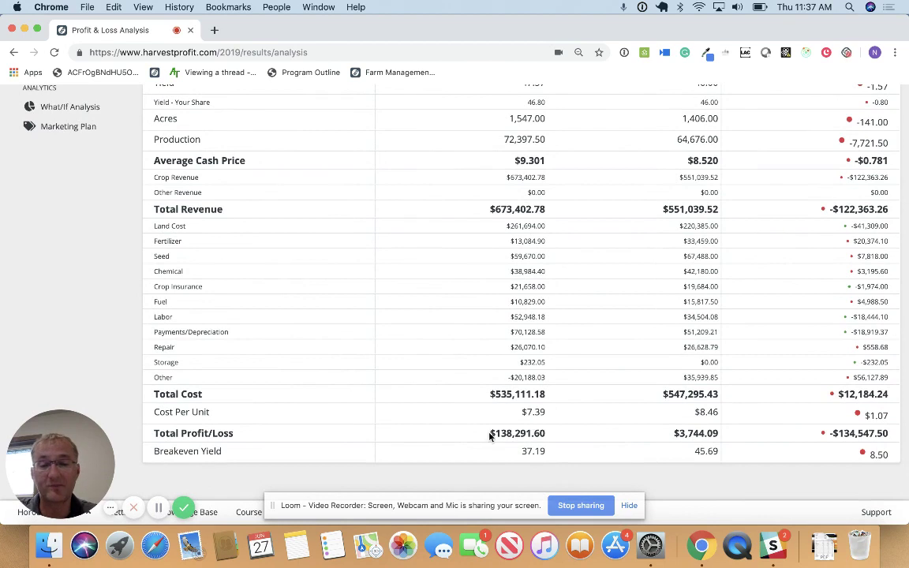
pyautogui.moveTo(492, 433); pyautogui.dragTo(546, 433)
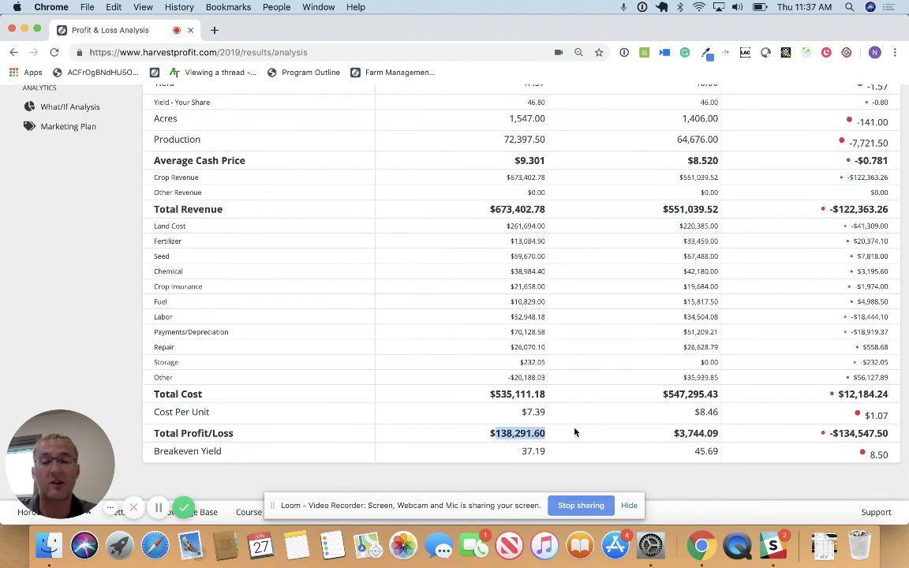
pyautogui.moveTo(677, 433); pyautogui.dragTo(716, 434)
# Switch the report to per-acre figures and review the costs and profit of both scenarios.
pyautogui.scroll(6, 716, 434)
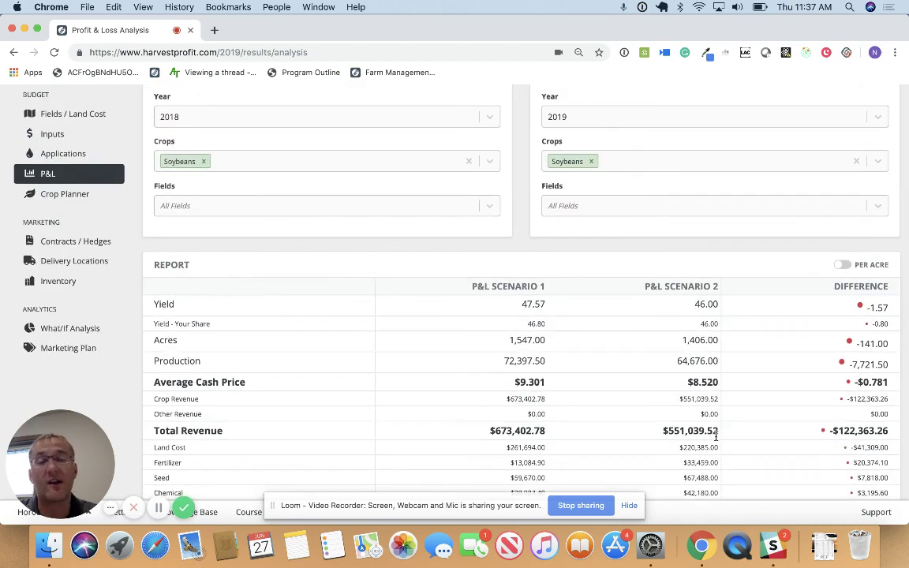
pyautogui.click(841, 264)
pyautogui.scroll(-8, 729, 345)
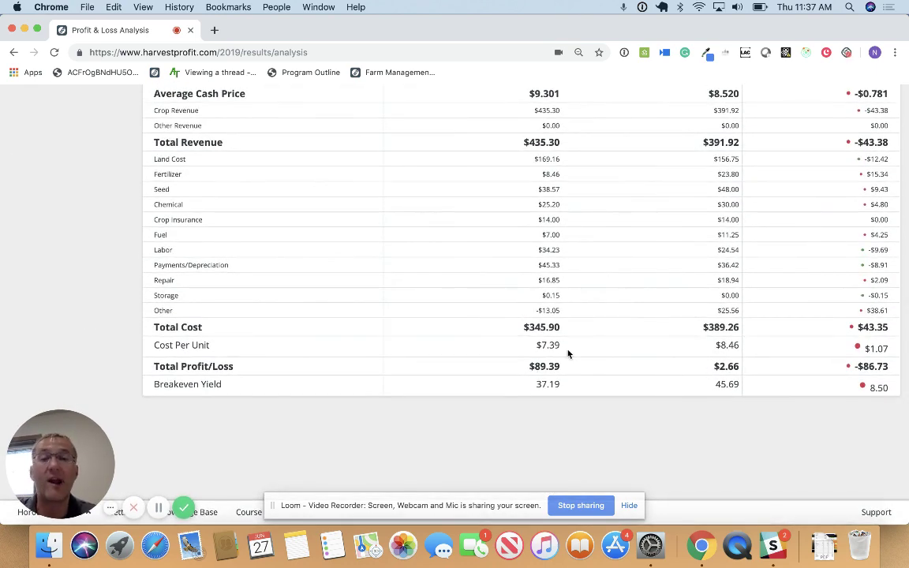
# Export the per-acre comparison as a PDF and open the downloaded file to review its contents.
pyautogui.scroll(10, 574, 351)
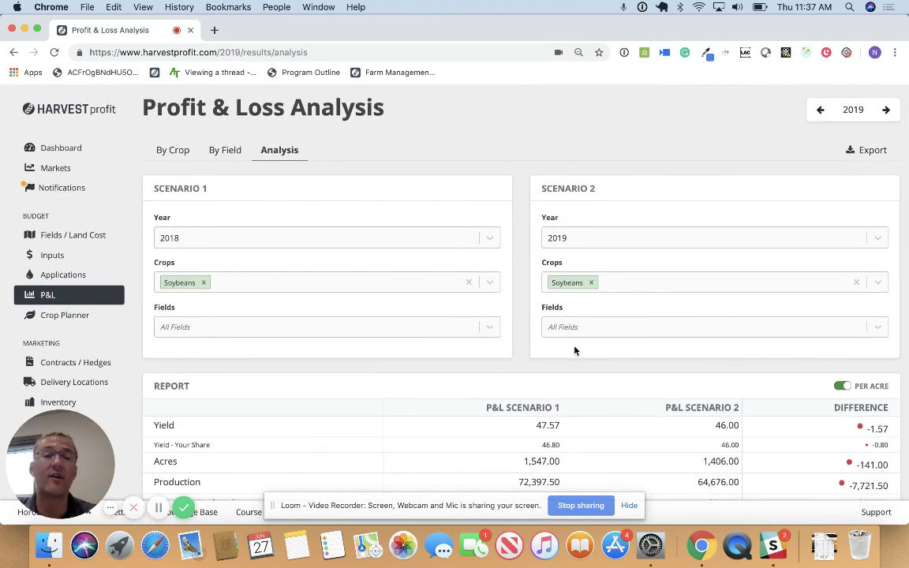
pyautogui.click(863, 152)
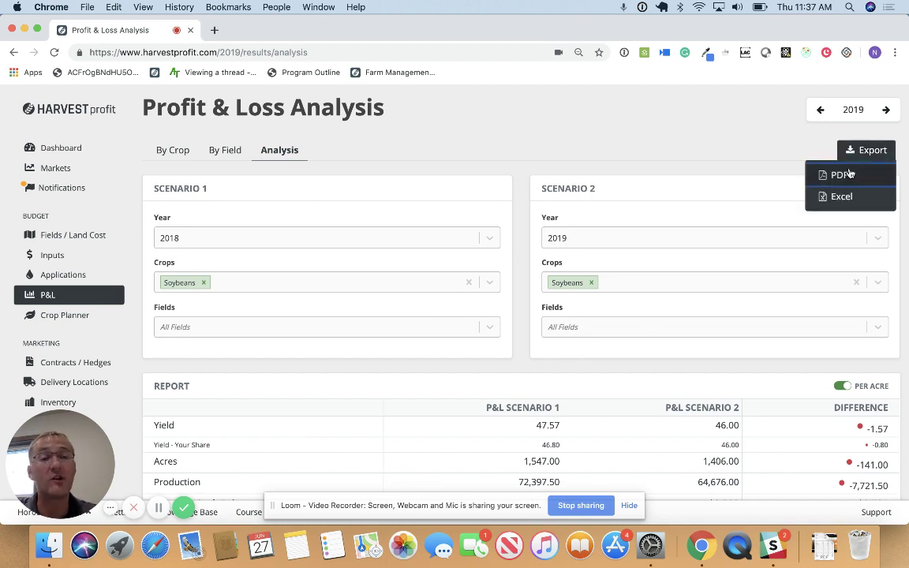
pyautogui.click(842, 174)
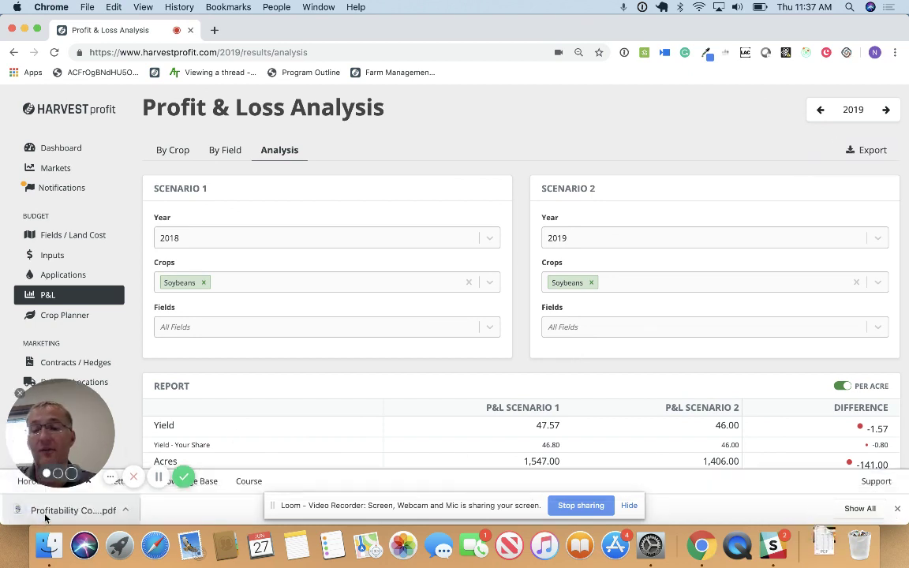
pyautogui.click(52, 513)
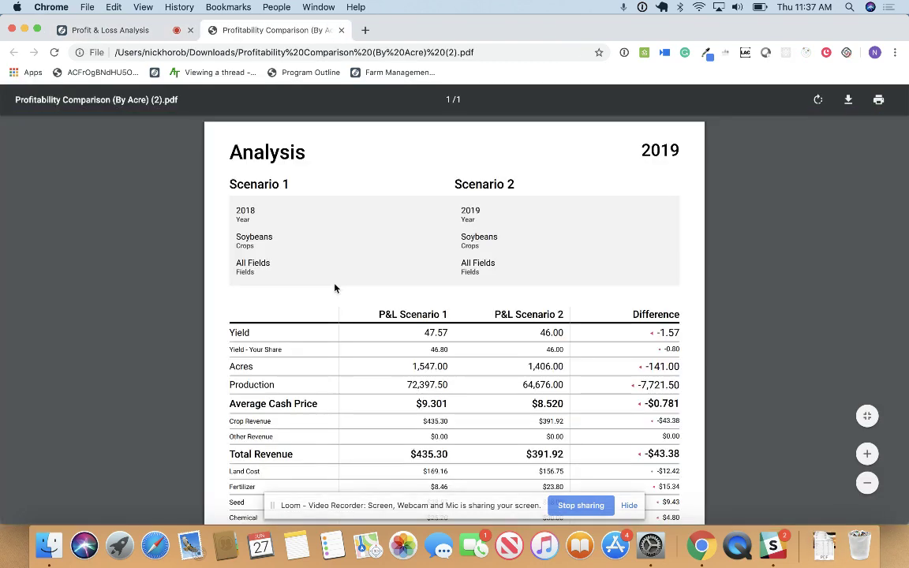
pyautogui.scroll(-1, 334, 289)
pyautogui.scroll(-10, 334, 289)
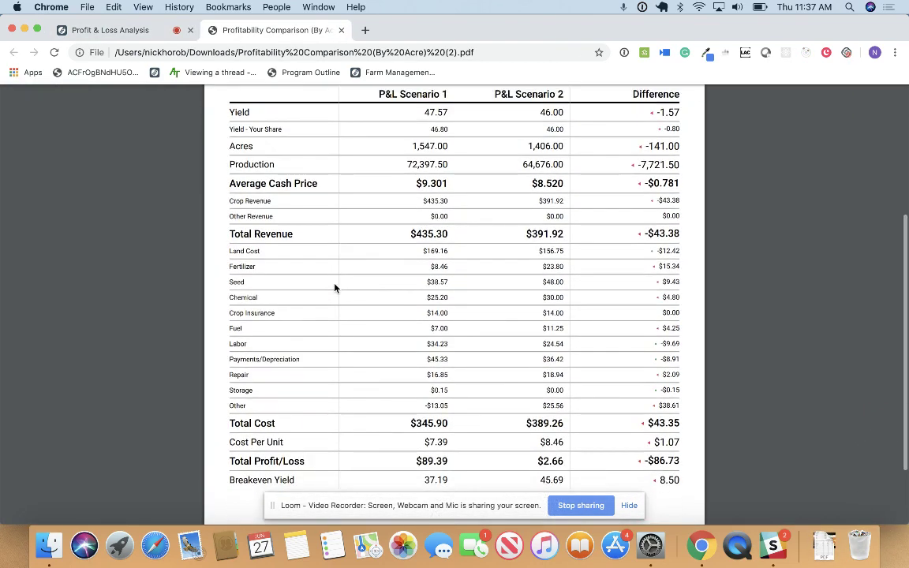
pyautogui.scroll(10, 334, 288)
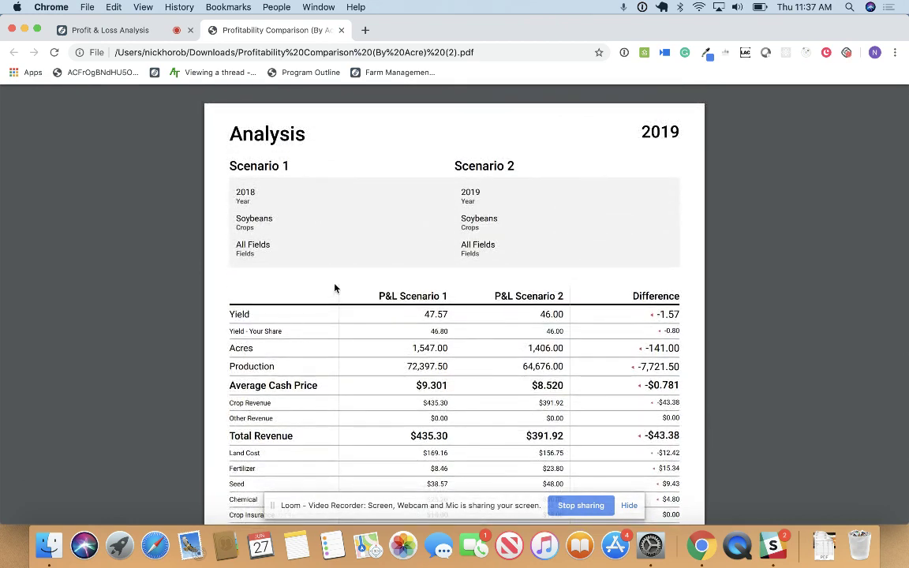
# Return to the Profit & Loss Analysis page and remove the Soybeans crop filter from both scenarios.
pyautogui.click(156, 33)
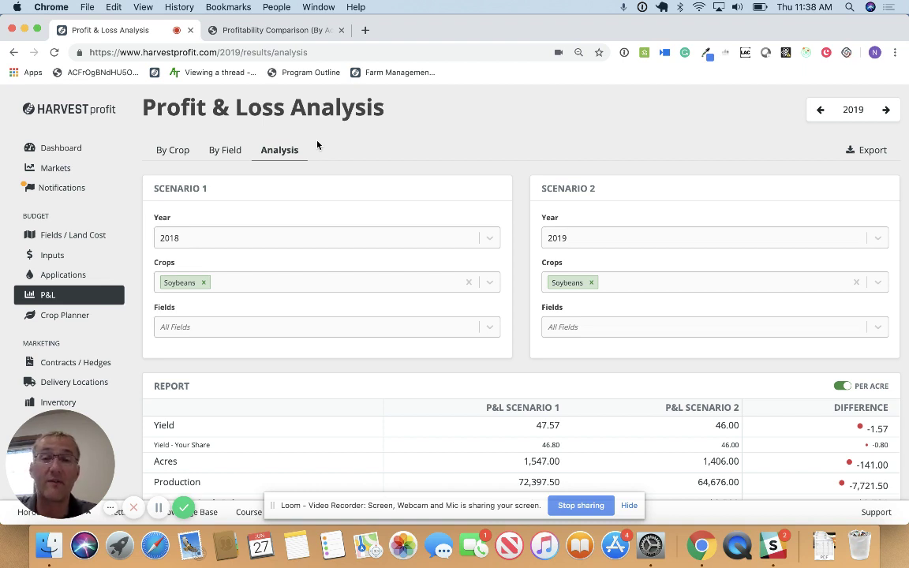
pyautogui.click(610, 328)
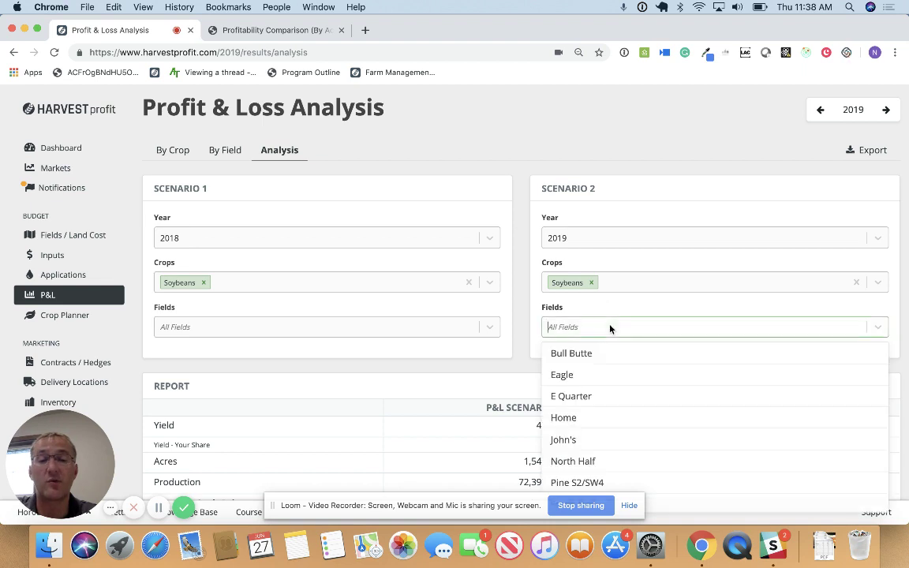
pyautogui.click(592, 283)
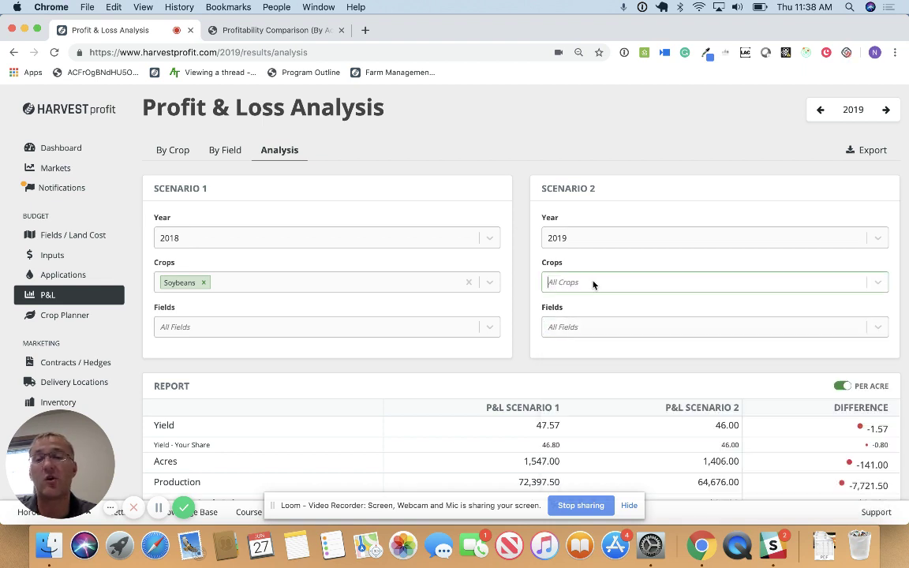
pyautogui.click(205, 284)
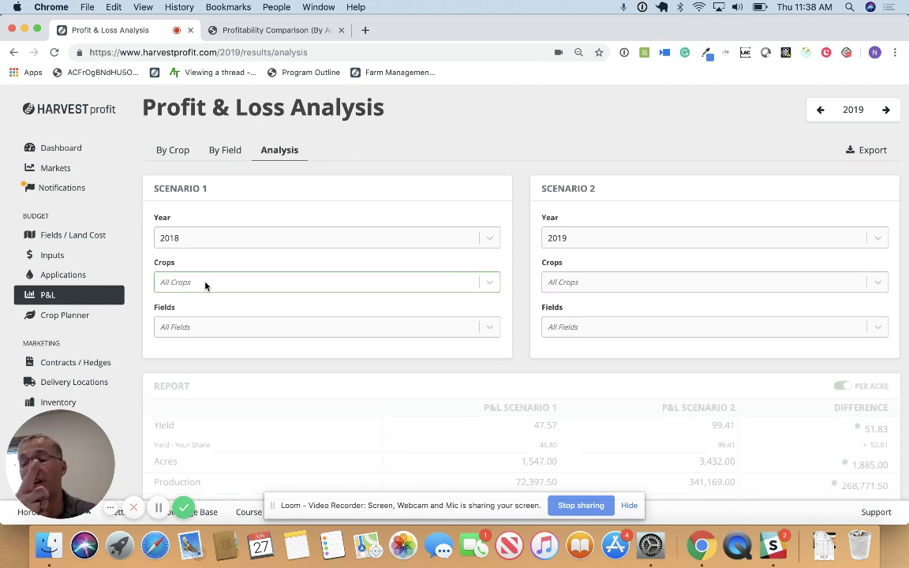